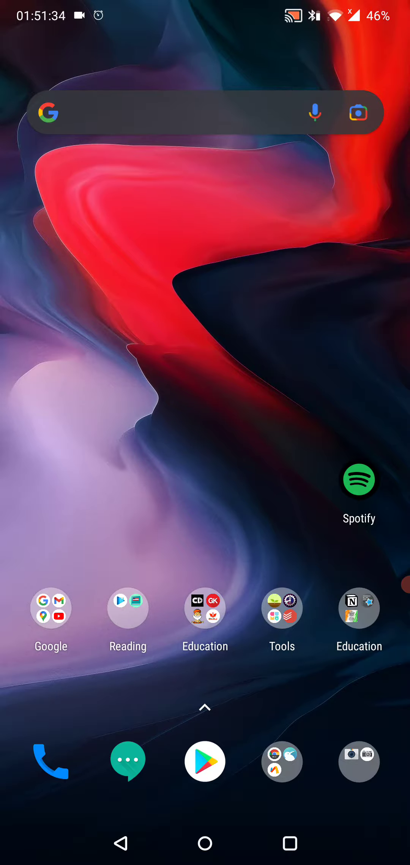
- Launch the browser on the kaizoku49/adb repository and download adb.apk from release 1
{"action": "left_click", "coordinate": [281, 608]}
{"action": "left_click", "coordinate": [77, 682]}
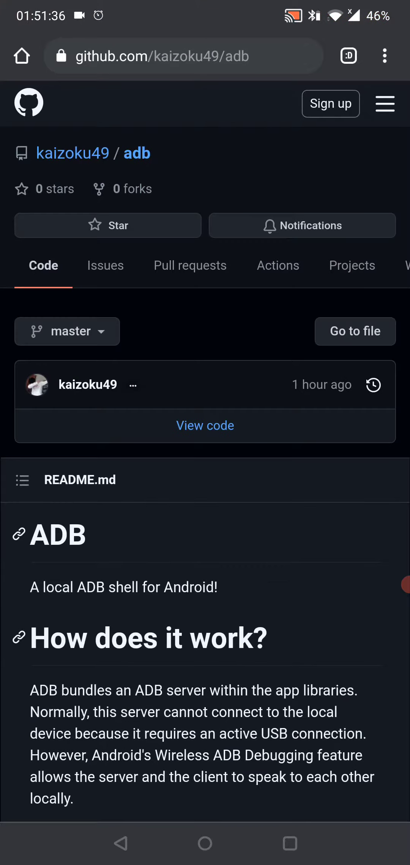
{"action": "scroll", "coordinate": [205, 452], "scroll_direction": "down", "scroll_amount": 2}
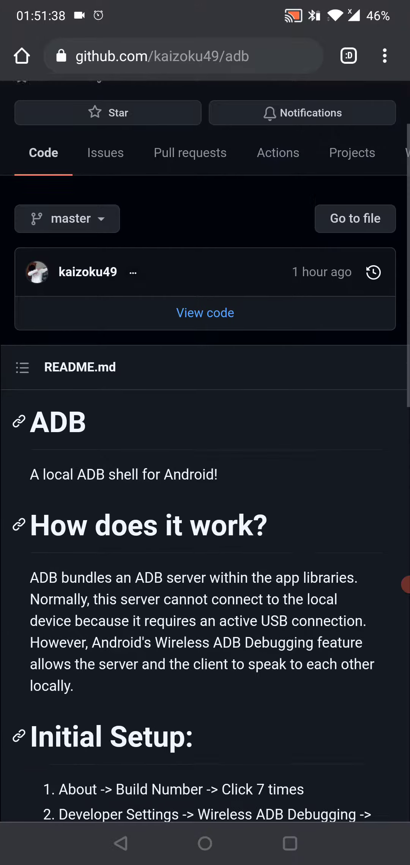
{"action": "scroll", "coordinate": [205, 473], "scroll_direction": "down", "scroll_amount": 10}
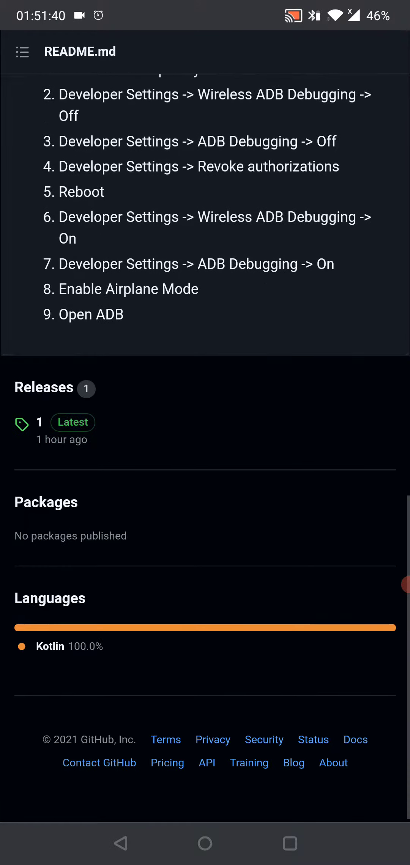
{"action": "left_click", "coordinate": [68, 430]}
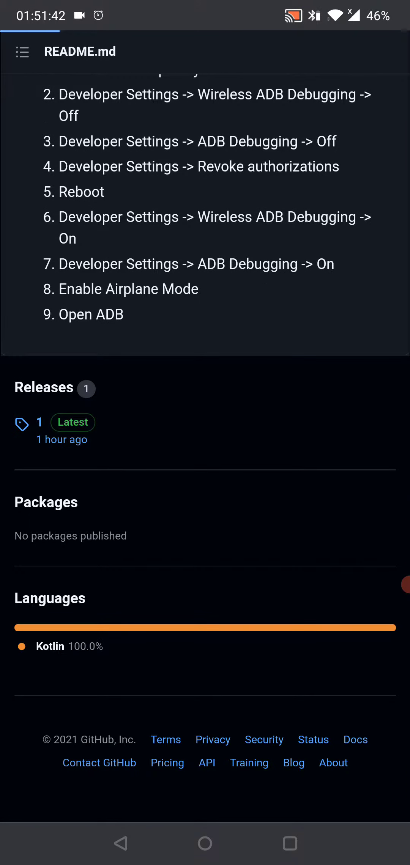
{"action": "left_click", "coordinate": [56, 435]}
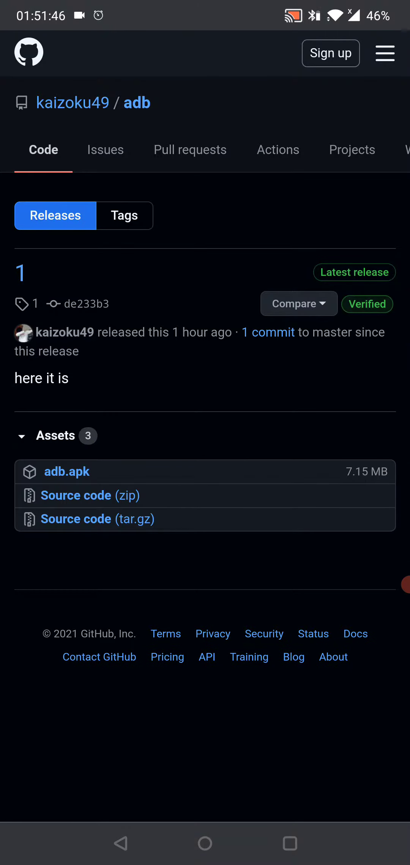
{"action": "left_click", "coordinate": [66, 472]}
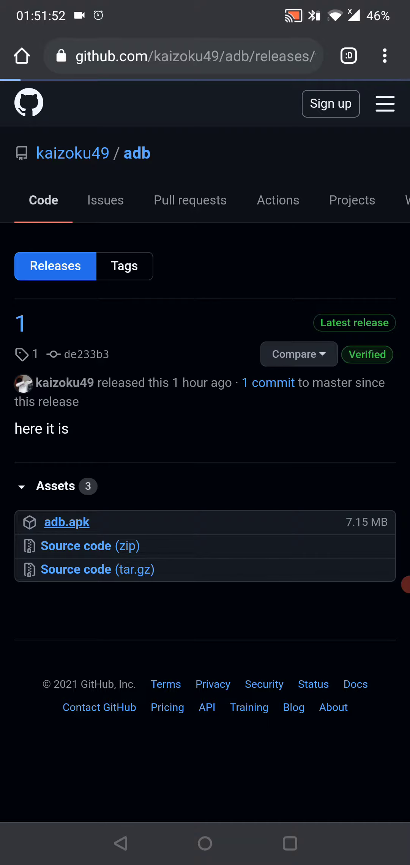
- Retry the adb.apk download, confirm it finished in notifications, and return to the home screen
{"action": "left_click_drag", "start_coordinate": [205, 8], "coordinate": [205, 473]}
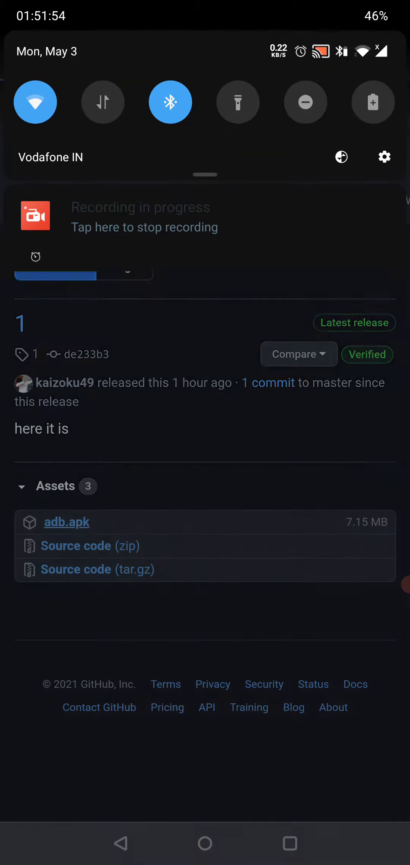
{"action": "left_click_drag", "start_coordinate": [205, 743], "coordinate": [205, 203]}
{"action": "left_click", "coordinate": [384, 56]}
{"action": "left_click", "coordinate": [288, 57]}
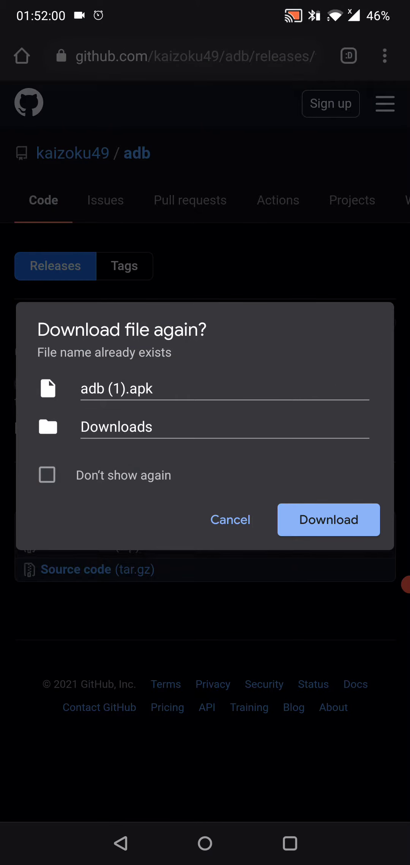
{"action": "left_click", "coordinate": [328, 520]}
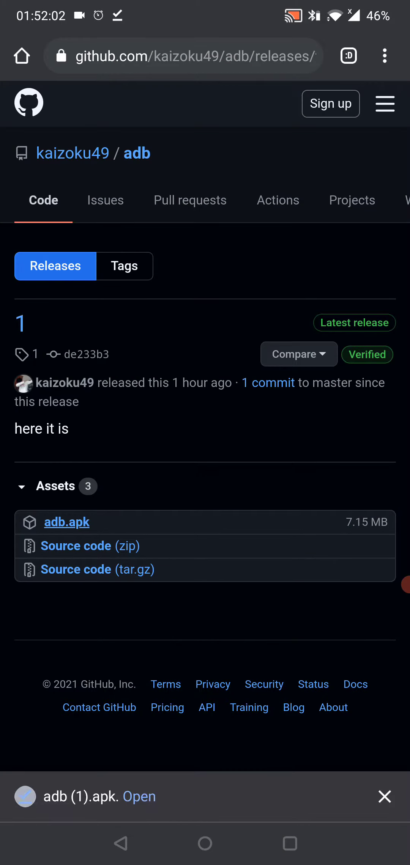
{"action": "left_click", "coordinate": [206, 844]}
{"action": "left_click_drag", "start_coordinate": [205, 20], "coordinate": [205, 473]}
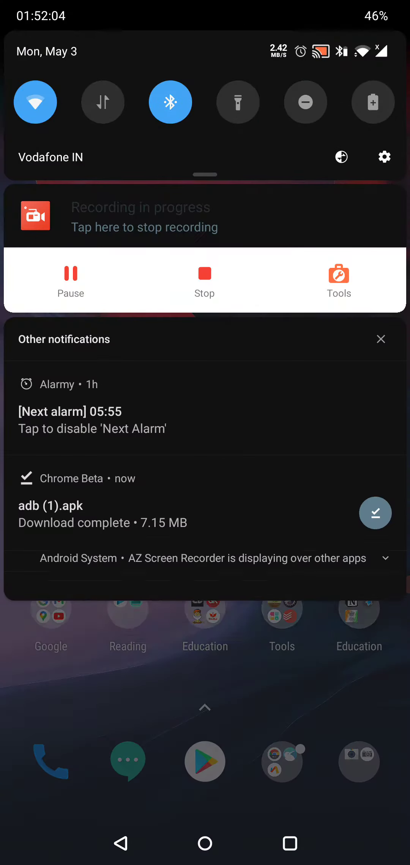
- In Settings > About phone, tap Build number to confirm developer mode is already enabled
{"action": "left_click", "coordinate": [387, 155]}
{"action": "scroll", "coordinate": [204, 473], "scroll_direction": "down", "scroll_amount": 10}
{"action": "left_click", "coordinate": [101, 791]}
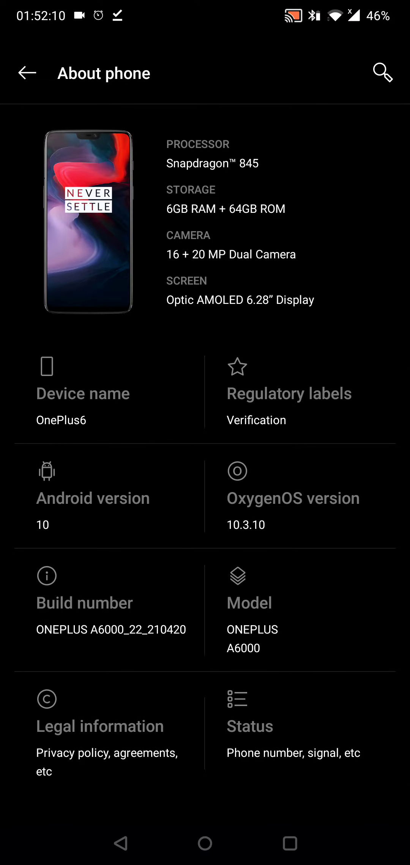
{"action": "left_click", "coordinate": [112, 603]}
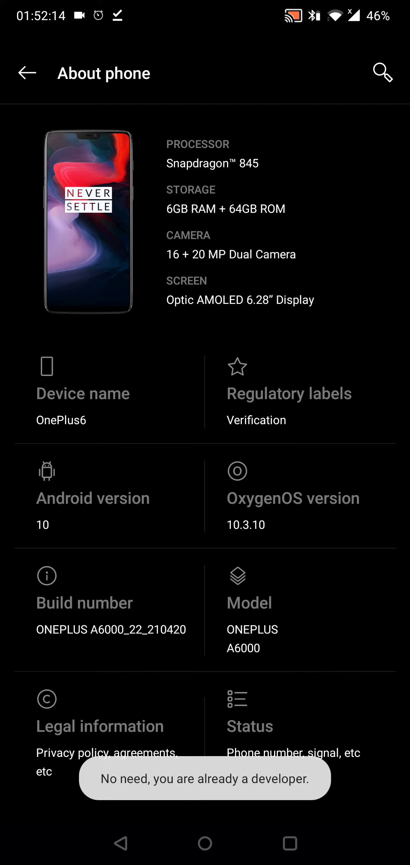
{"action": "left_click", "coordinate": [121, 843]}
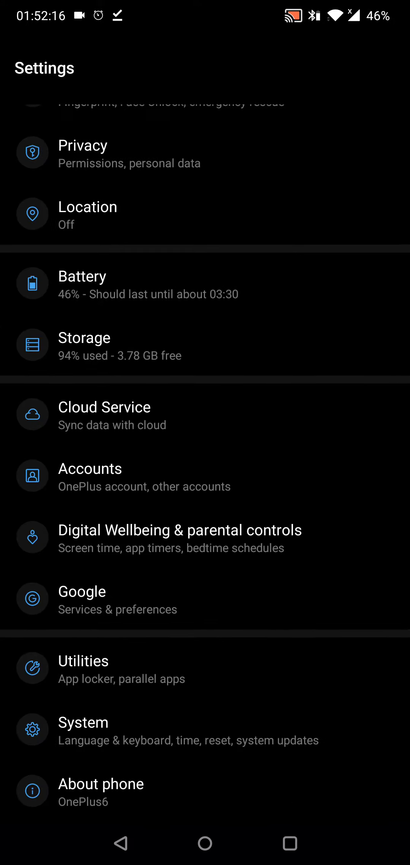
- In Developer options, toggle USB debugging and Wireless ADB debugging off and back on, allowing USB debugging
{"action": "left_click", "coordinate": [83, 730]}
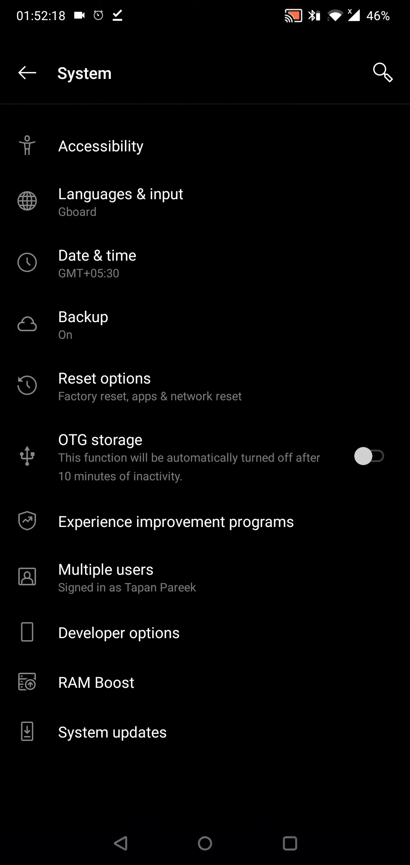
{"action": "left_click", "coordinate": [119, 632]}
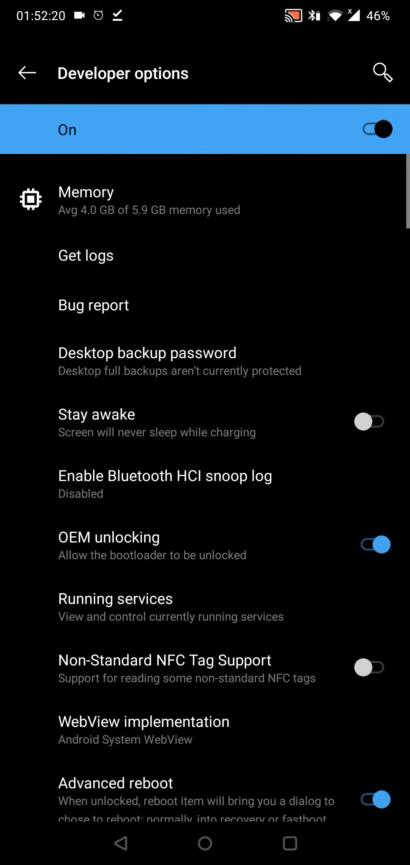
{"action": "scroll", "coordinate": [205, 486], "scroll_direction": "down", "scroll_amount": 4}
{"action": "scroll", "coordinate": [206, 486], "scroll_direction": "down", "scroll_amount": 9}
{"action": "scroll", "coordinate": [205, 487], "scroll_direction": "up", "scroll_amount": 1}
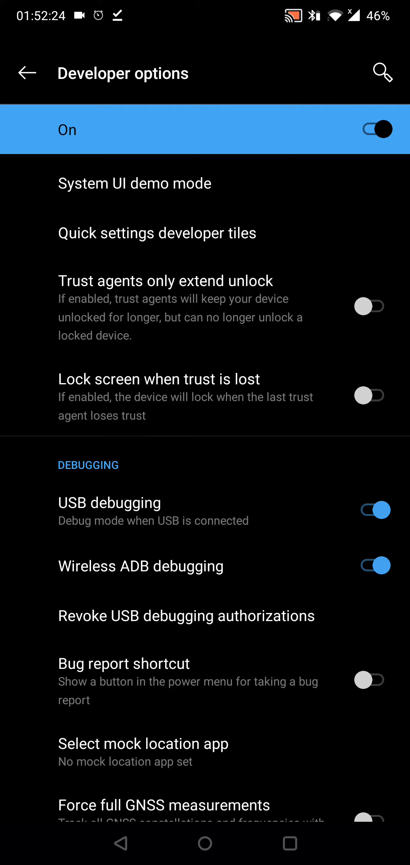
{"action": "left_click", "coordinate": [375, 511]}
{"action": "left_click", "coordinate": [375, 566]}
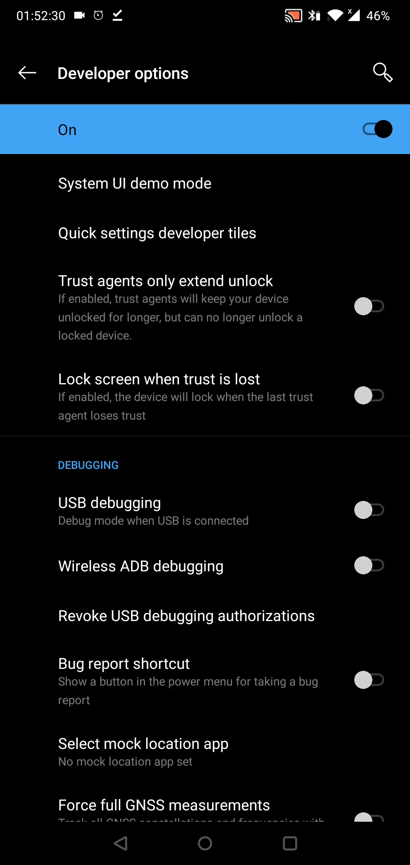
{"action": "left_click", "coordinate": [371, 566]}
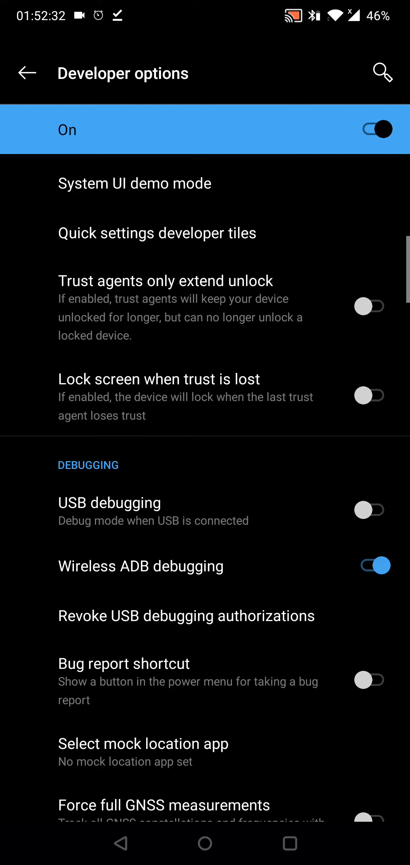
{"action": "left_click", "coordinate": [370, 510]}
{"action": "left_click", "coordinate": [320, 491]}
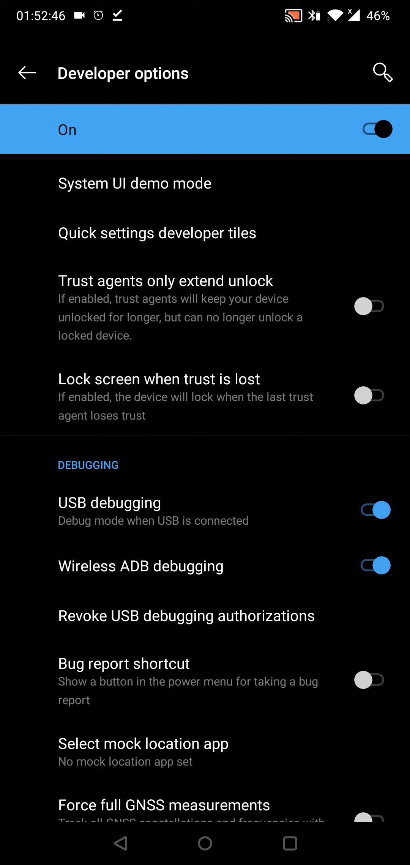
- Return to the home screen and briefly check the installed app list
{"action": "left_click", "coordinate": [205, 844]}
{"action": "left_click_drag", "start_coordinate": [204, 609], "coordinate": [205, 271]}
{"action": "left_click", "coordinate": [206, 843]}
- Find the downloaded adb (1).apk in the notifications and launch it
{"action": "left_click_drag", "start_coordinate": [204, 14], "coordinate": [205, 474]}
{"action": "left_click_drag", "start_coordinate": [205, 608], "coordinate": [205, 136]}
{"action": "left_click_drag", "start_coordinate": [205, 676], "coordinate": [205, 270]}
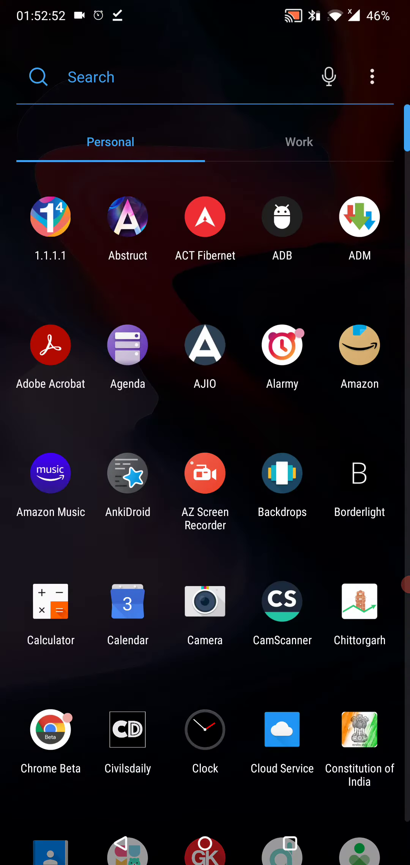
{"action": "left_click_drag", "start_coordinate": [205, 13], "coordinate": [205, 473]}
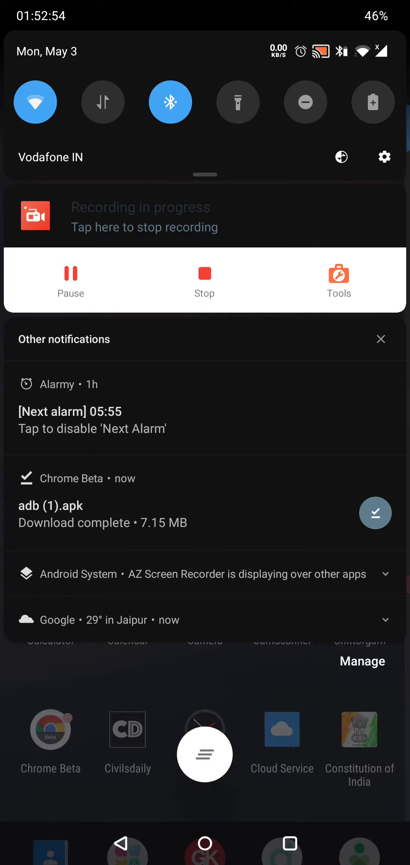
{"action": "left_click", "coordinate": [101, 513]}
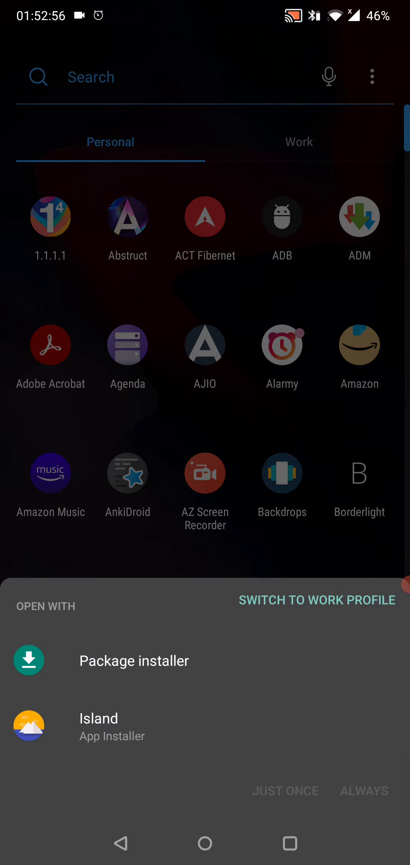
- Install the ADB update with Package installer just once, then launch the ADB app
{"action": "left_click", "coordinate": [202, 660]}
{"action": "left_click", "coordinate": [285, 791]}
{"action": "left_click", "coordinate": [337, 473]}
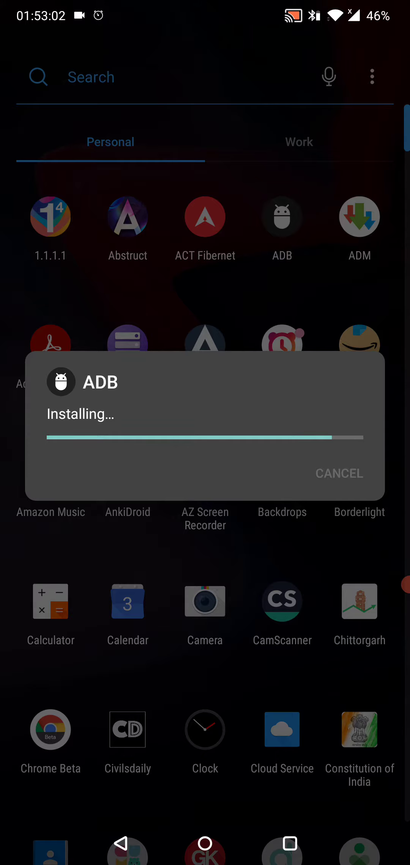
{"action": "left_click", "coordinate": [345, 473]}
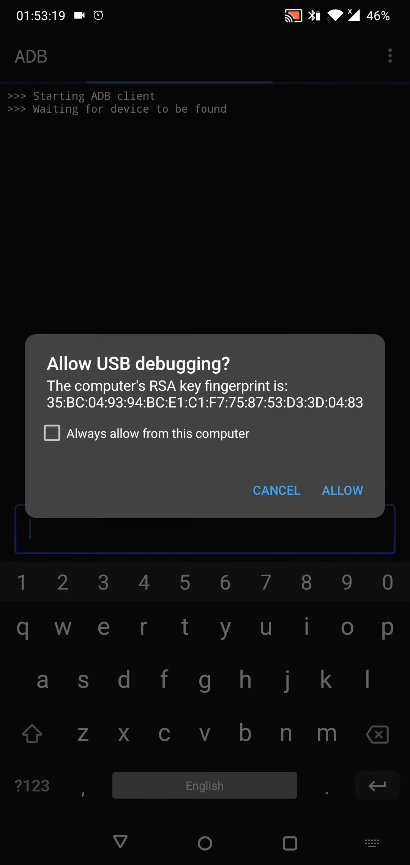
- Always allow USB debugging from this computer so ADB reports Success!
{"action": "left_click", "coordinate": [52, 434]}
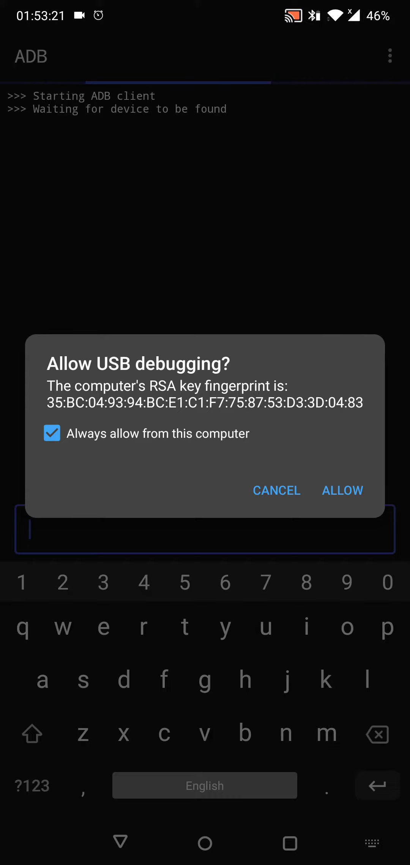
{"action": "left_click", "coordinate": [342, 490]}
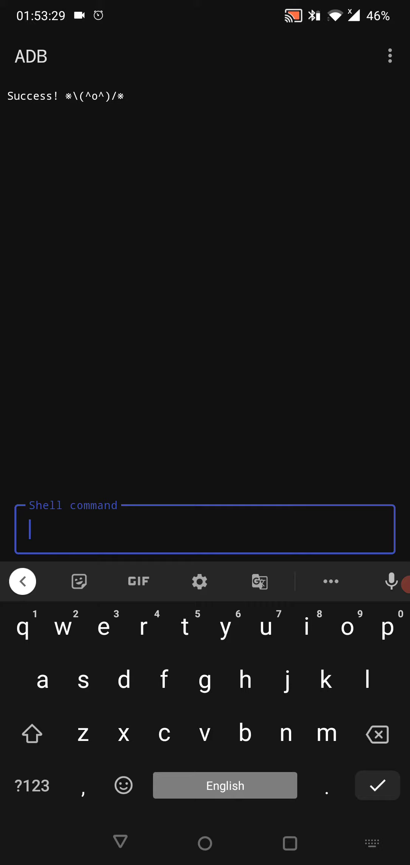
- Read the ADB app's Help troubleshooting page and return to the terminal
{"action": "left_click", "coordinate": [391, 57]}
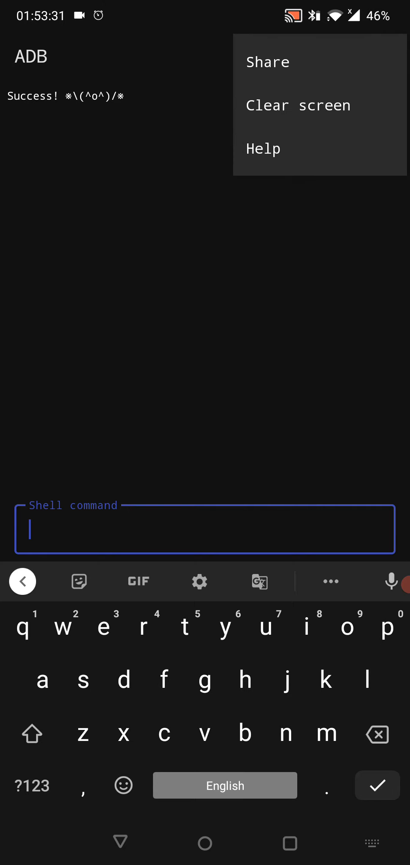
{"action": "left_click", "coordinate": [261, 149]}
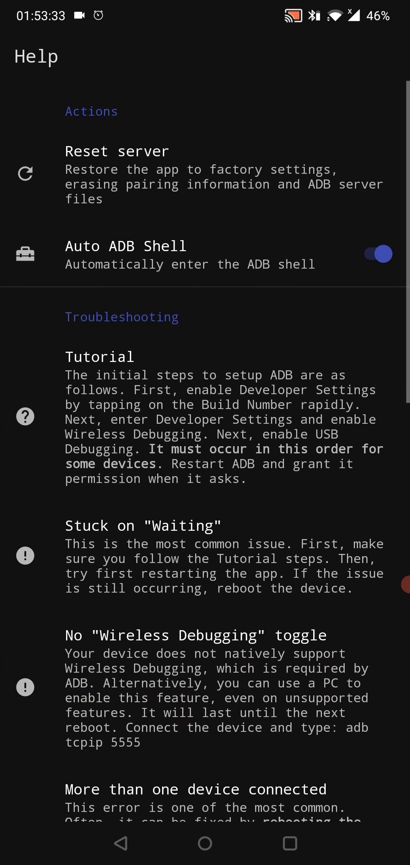
{"action": "scroll", "coordinate": [206, 453], "scroll_direction": "down", "scroll_amount": 5}
{"action": "scroll", "coordinate": [204, 453], "scroll_direction": "up", "scroll_amount": 2}
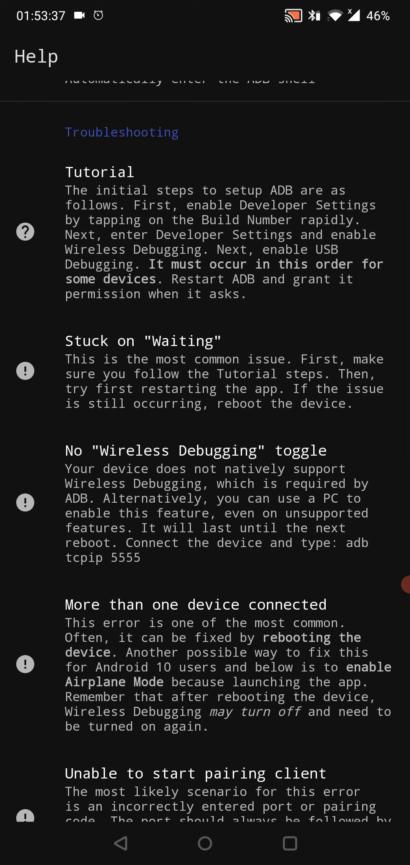
{"action": "scroll", "coordinate": [205, 452], "scroll_direction": "down", "scroll_amount": 2}
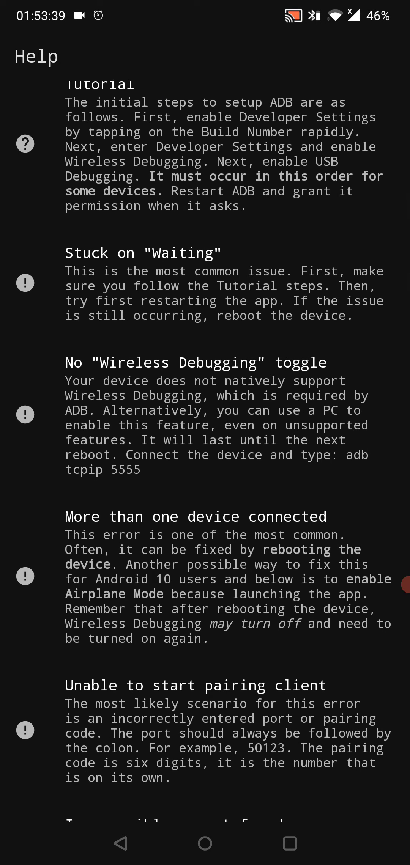
{"action": "scroll", "coordinate": [205, 453], "scroll_direction": "down", "scroll_amount": 5}
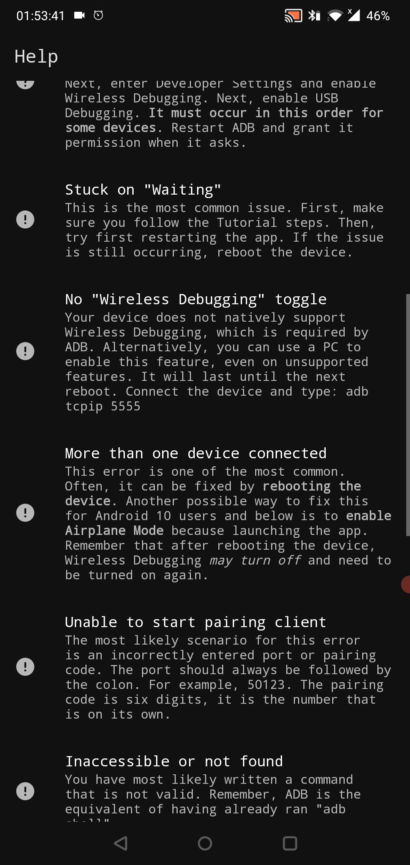
{"action": "scroll", "coordinate": [205, 453], "scroll_direction": "up", "scroll_amount": 10}
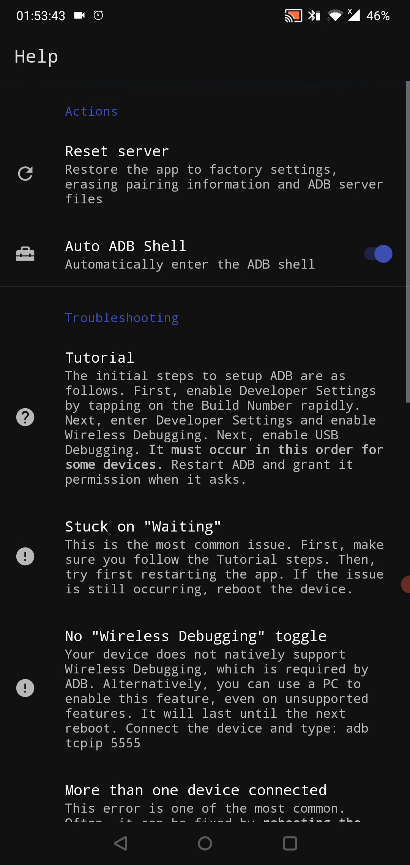
{"action": "left_click_drag", "start_coordinate": [203, 176], "coordinate": [20, 176]}
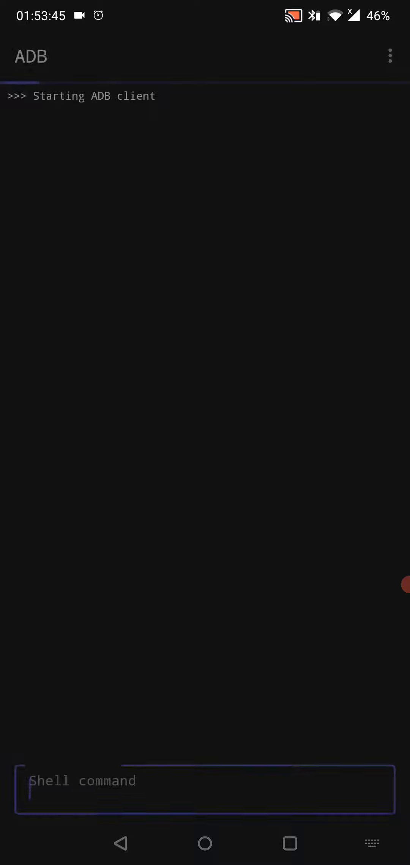
- Always-allow USB debugging again until Success! appears, close ADB and pull down notifications
{"action": "left_click", "coordinate": [52, 451]}
{"action": "left_click", "coordinate": [343, 509]}
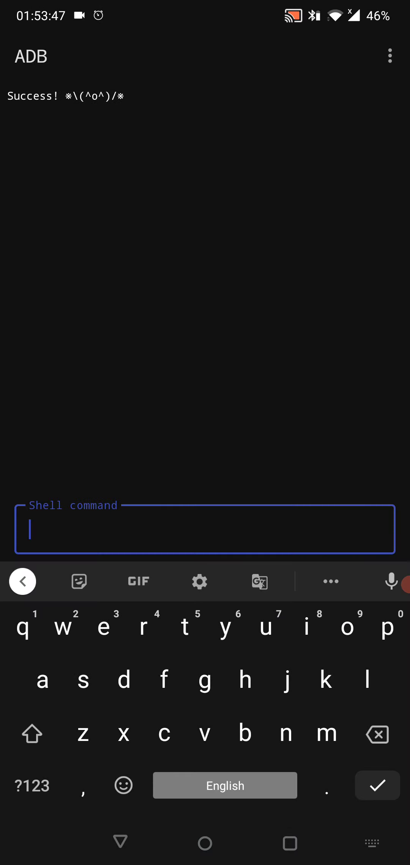
{"action": "left_click", "coordinate": [120, 841]}
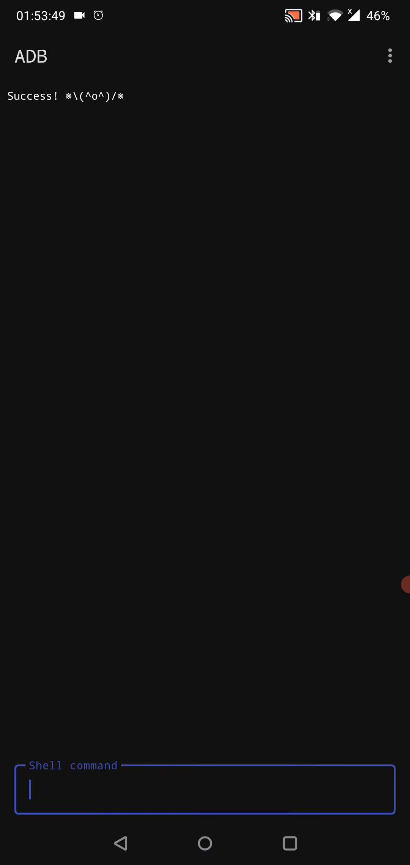
{"action": "left_click", "coordinate": [120, 843]}
{"action": "left_click_drag", "start_coordinate": [205, 10], "coordinate": [205, 473]}
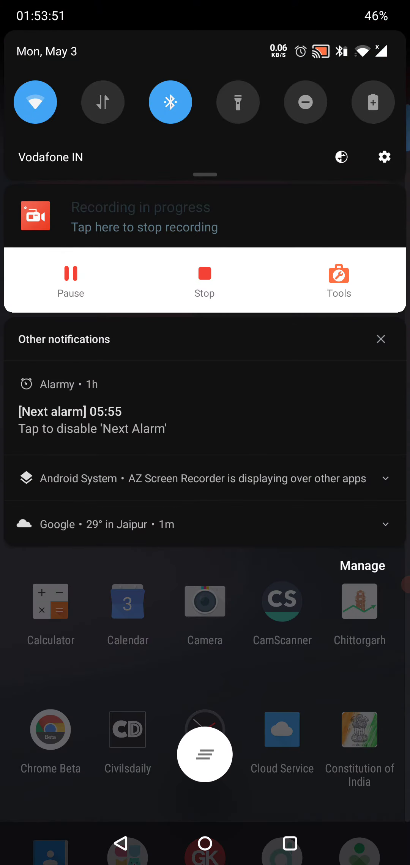